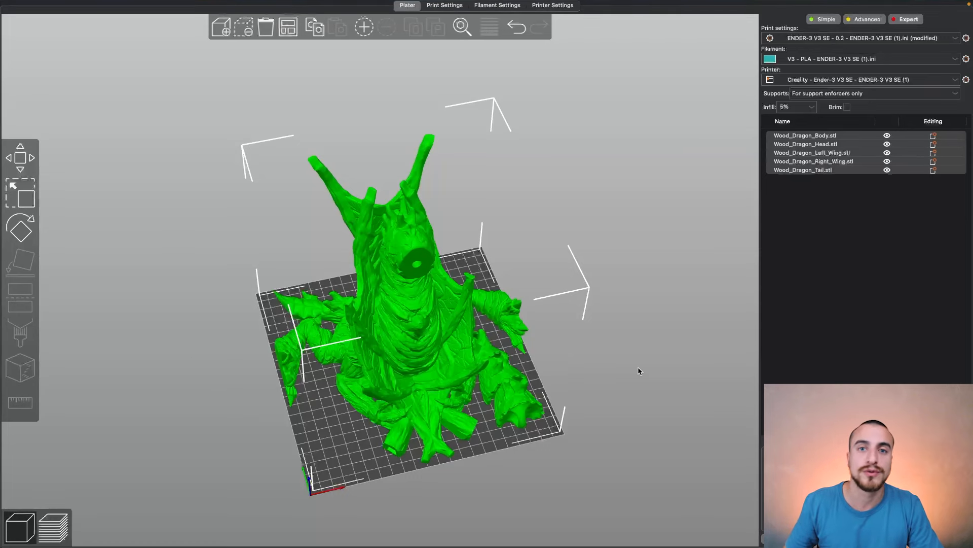
{"action": "left_click_drag", "start_coordinate": [638, 366], "coordinate": [625, 363]}
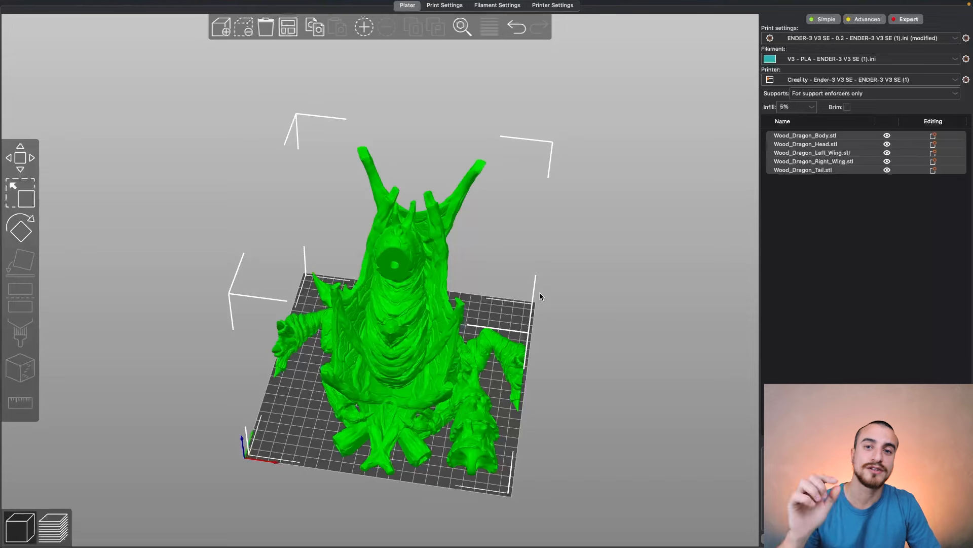
{"action": "left_click_drag", "start_coordinate": [652, 297], "coordinate": [601, 451]}
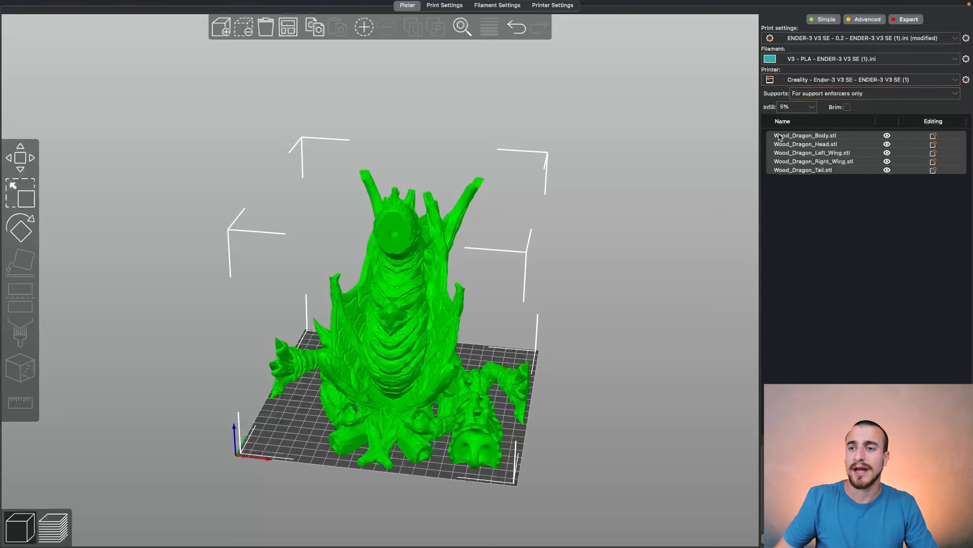
{"action": "left_click_drag", "start_coordinate": [674, 192], "coordinate": [557, 248]}
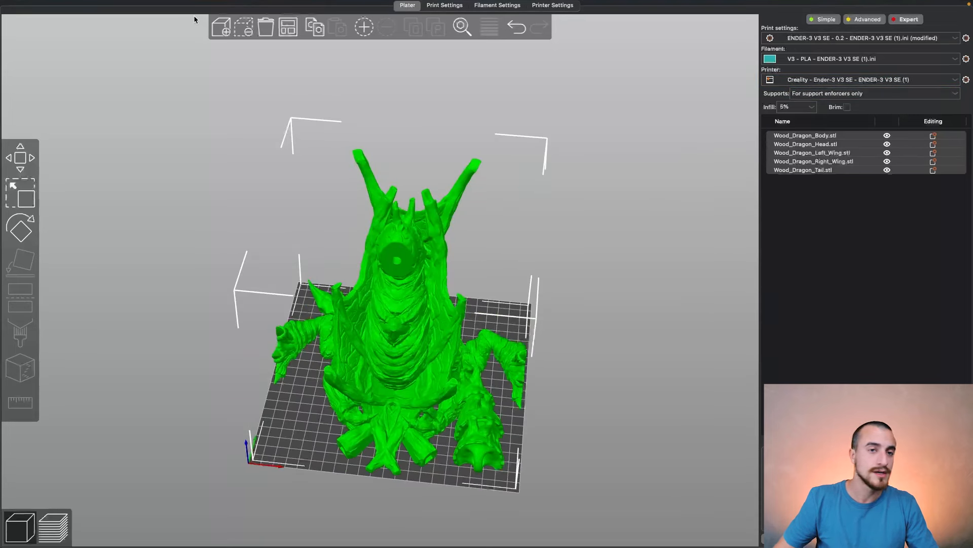
- Review the layer height, perimeter and infill values in the print settings
{"action": "left_click", "coordinate": [435, 39]}
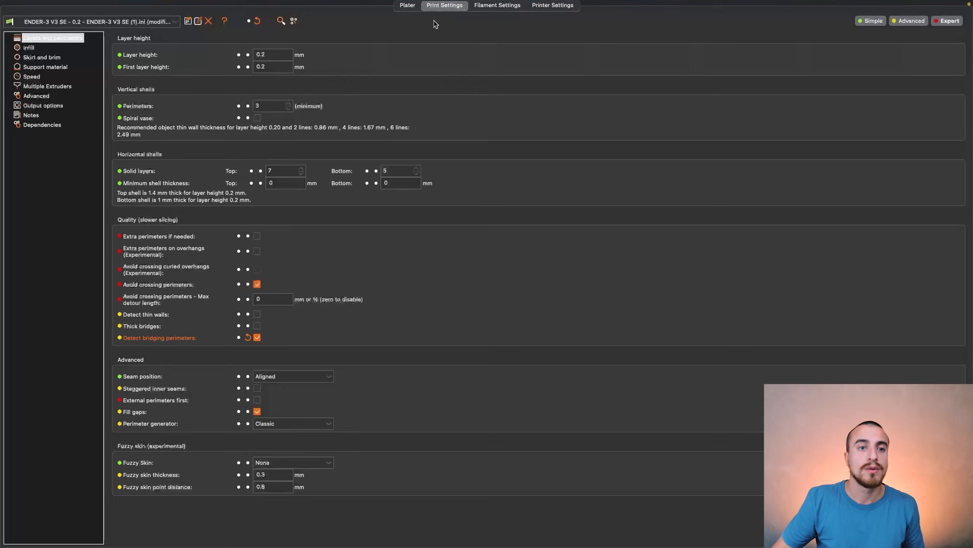
{"action": "left_click", "coordinate": [261, 56]}
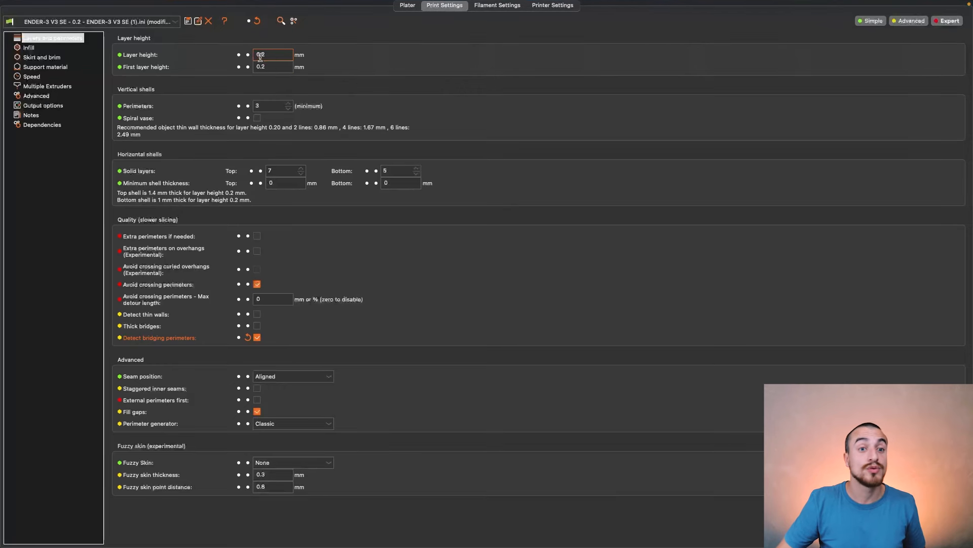
{"action": "left_click", "coordinate": [39, 48]}
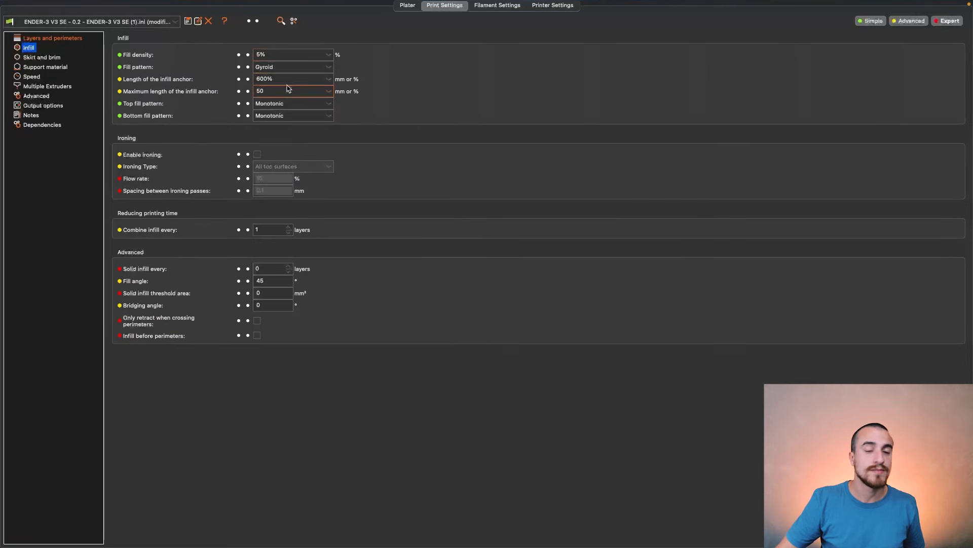
{"action": "mouse_move", "coordinate": [287, 88]}
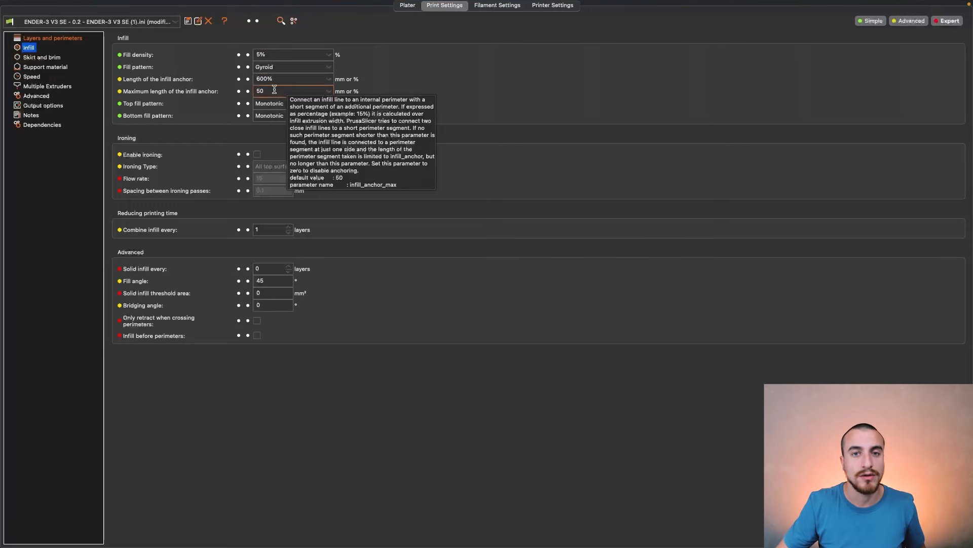
{"action": "left_click", "coordinate": [49, 58]}
{"action": "left_click", "coordinate": [31, 48]}
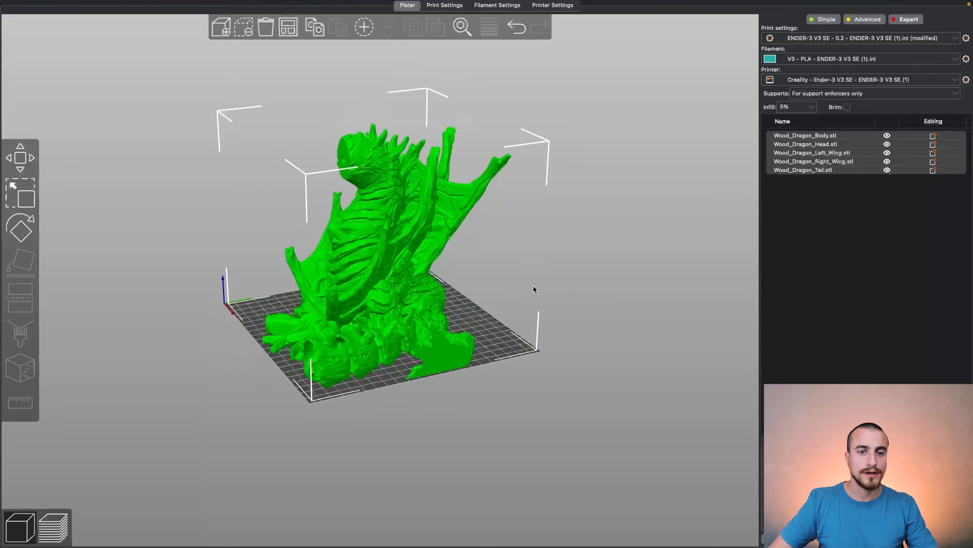
- Move the dragon head off the print bed so only the body remains on it
{"action": "left_click_drag", "start_coordinate": [533, 285], "coordinate": [586, 322]}
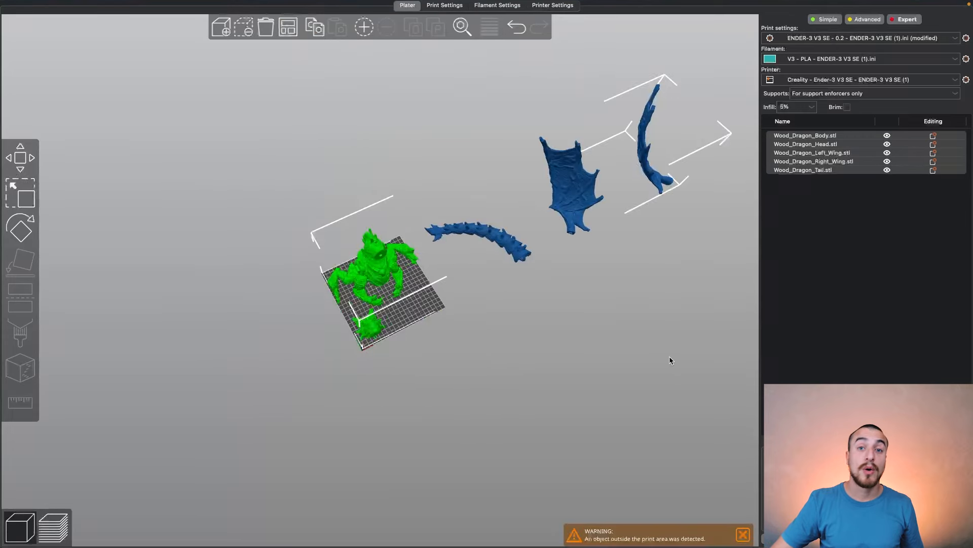
{"action": "left_click_drag", "start_coordinate": [672, 363], "coordinate": [457, 267]}
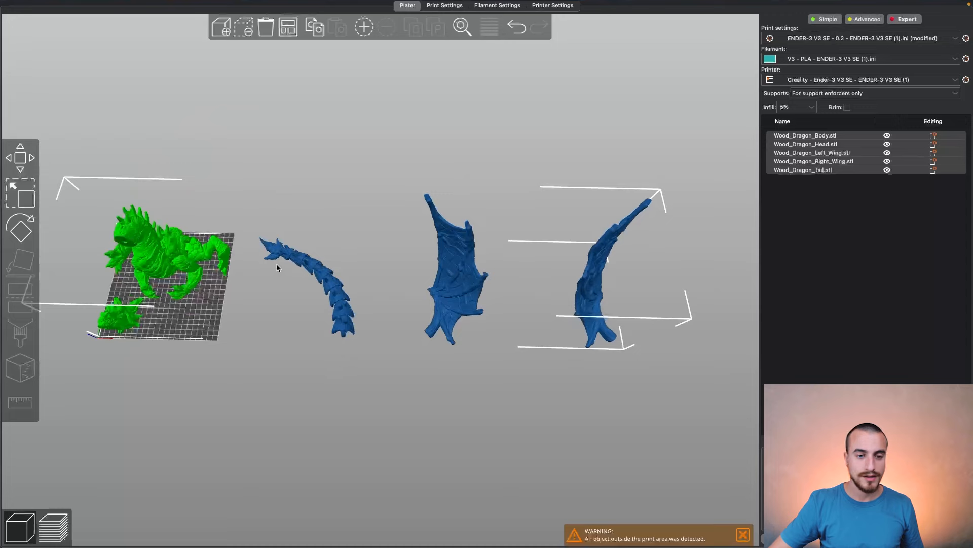
{"action": "right_click_drag", "start_coordinate": [343, 381], "coordinate": [432, 362]}
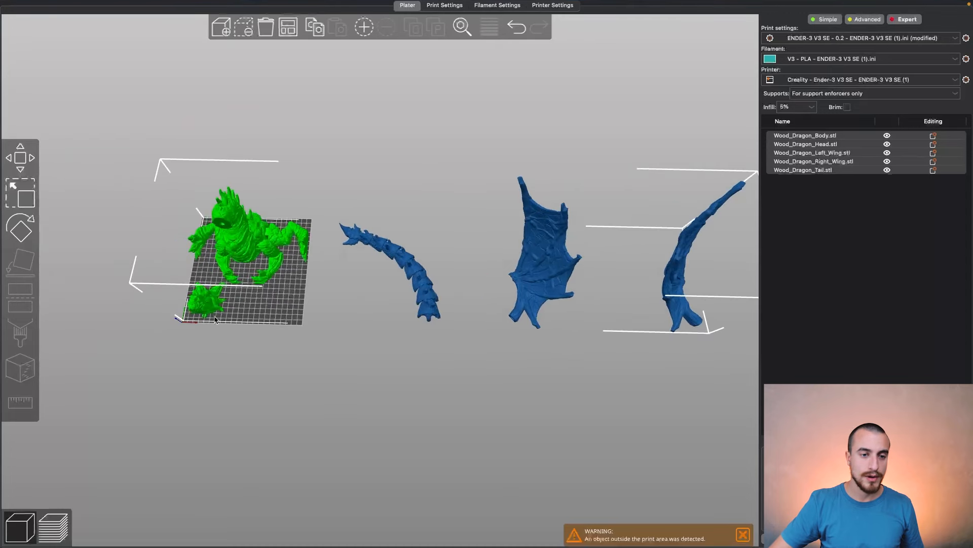
{"action": "right_click_drag", "start_coordinate": [283, 357], "coordinate": [455, 317]}
{"action": "scroll", "coordinate": [436, 320], "scroll_direction": "up", "scroll_amount": 3}
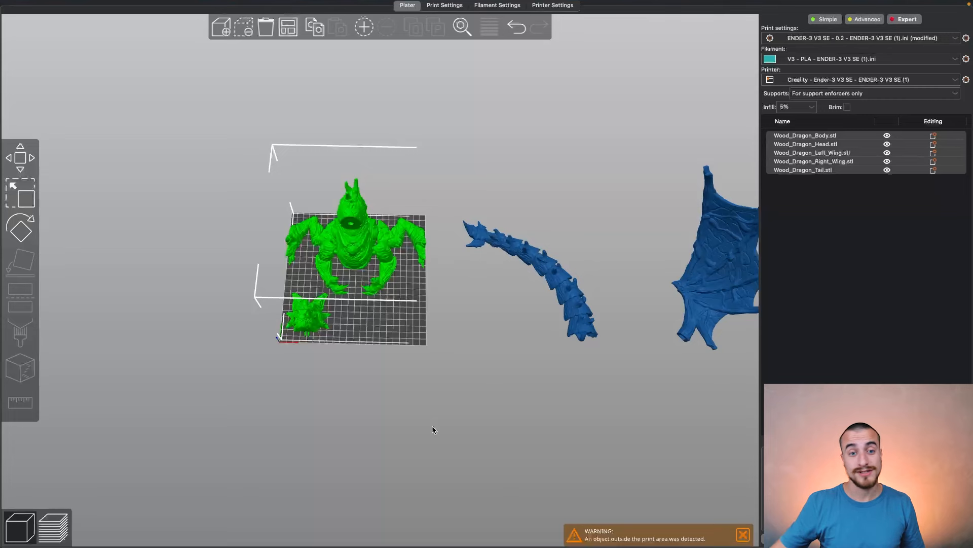
{"action": "left_click_drag", "start_coordinate": [335, 427], "coordinate": [367, 359]}
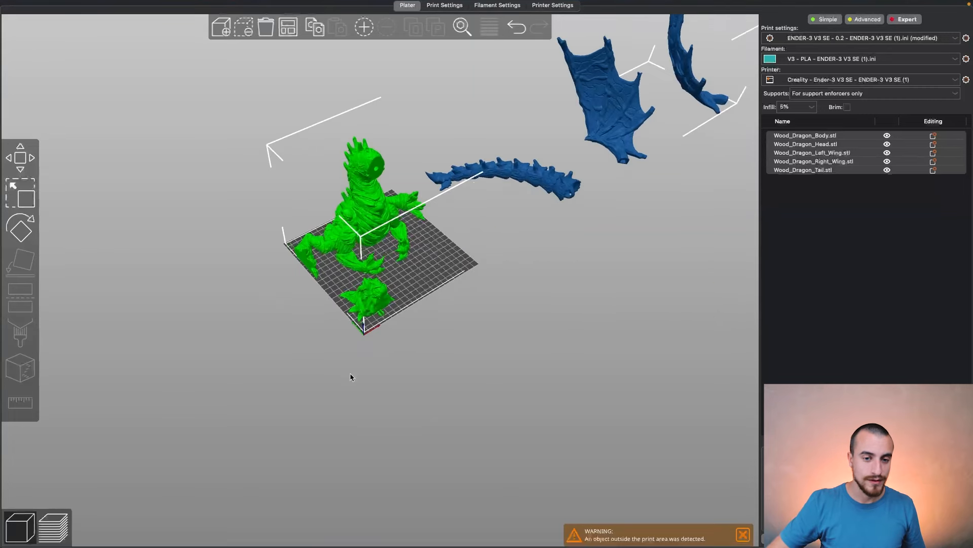
{"action": "left_click", "coordinate": [337, 362]}
{"action": "left_click", "coordinate": [364, 307]}
{"action": "left_click_drag", "start_coordinate": [364, 307], "coordinate": [226, 346]}
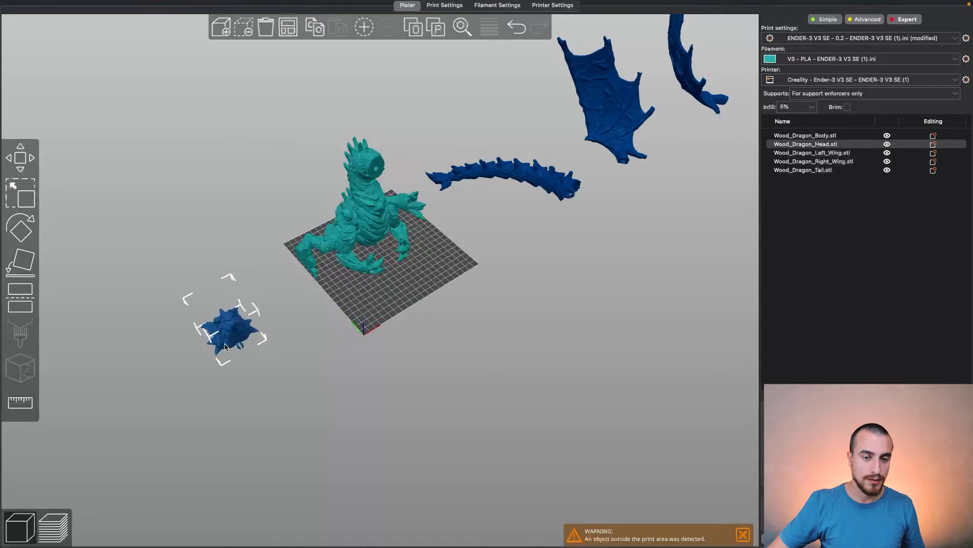
- Shift the dragon body toward the middle of the print bed and check its clearance to the edges
{"action": "left_click_drag", "start_coordinate": [368, 233], "coordinate": [387, 251]}
{"action": "left_click_drag", "start_coordinate": [512, 310], "coordinate": [434, 304]}
{"action": "scroll", "coordinate": [434, 305], "scroll_direction": "up", "scroll_amount": 8}
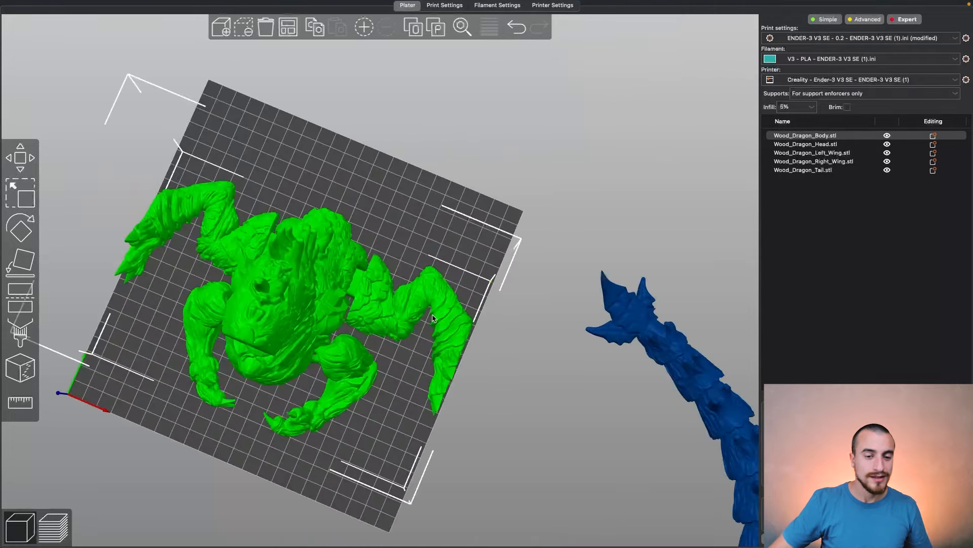
{"action": "right_click_drag", "start_coordinate": [538, 421], "coordinate": [553, 362]}
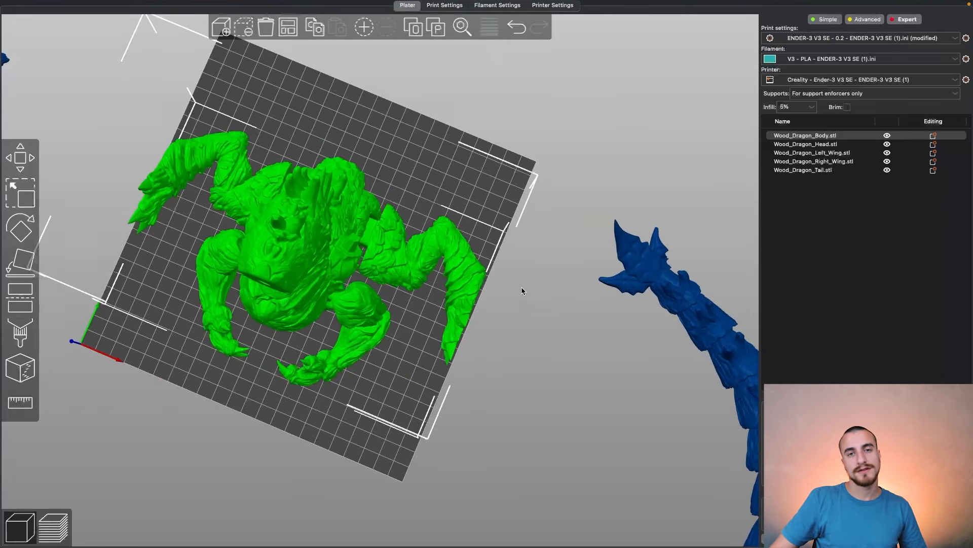
{"action": "left_click_drag", "start_coordinate": [558, 280], "coordinate": [401, 334]}
{"action": "left_click_drag", "start_coordinate": [216, 192], "coordinate": [555, 228]}
{"action": "left_click_drag", "start_coordinate": [528, 122], "coordinate": [700, 400]}
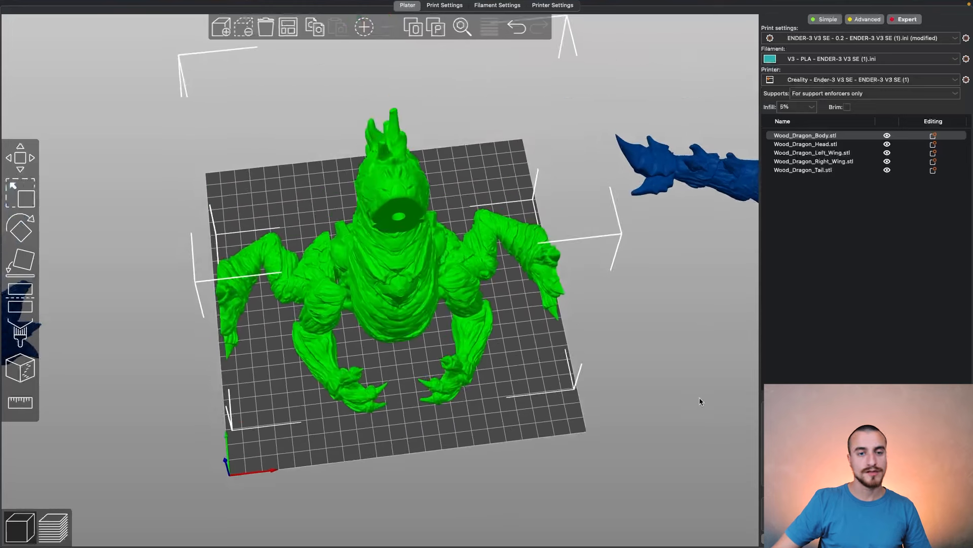
- Rotate the dragon body about its vertical axis so it sits diagonally within the print bed, and deselect it
{"action": "left_click", "coordinate": [20, 231]}
{"action": "left_click_drag", "start_coordinate": [604, 252], "coordinate": [617, 408]}
{"action": "left_click_drag", "start_coordinate": [652, 497], "coordinate": [629, 492]}
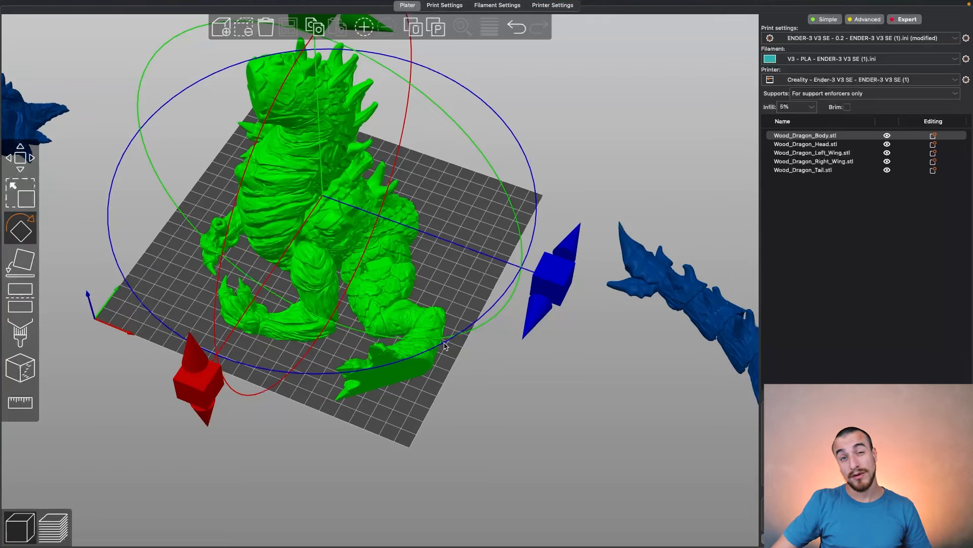
{"action": "left_click_drag", "start_coordinate": [493, 355], "coordinate": [585, 446]}
{"action": "left_click", "coordinate": [574, 443]}
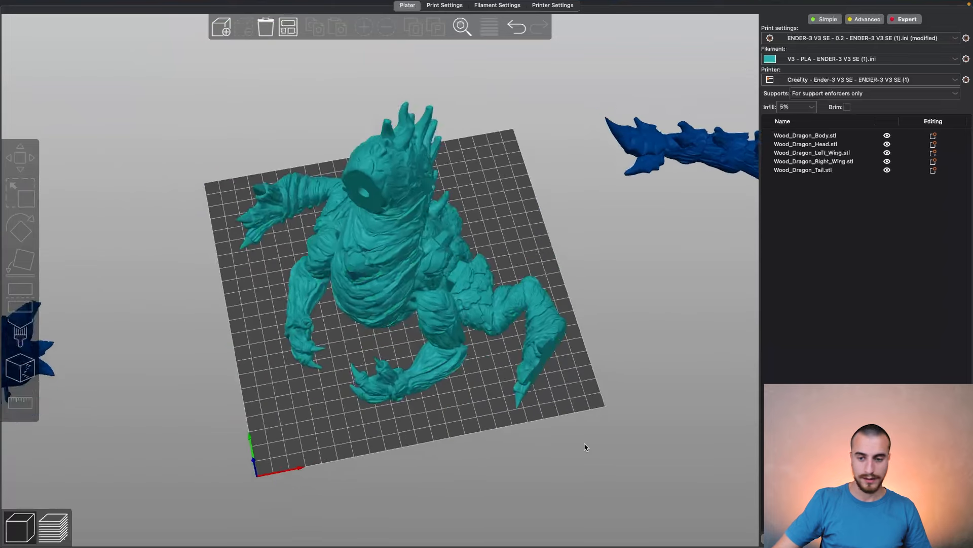
- Show the sliced preview of the dragon body and inspect its spikes, neck and legs from several sides
{"action": "mouse_move", "coordinate": [583, 546]}
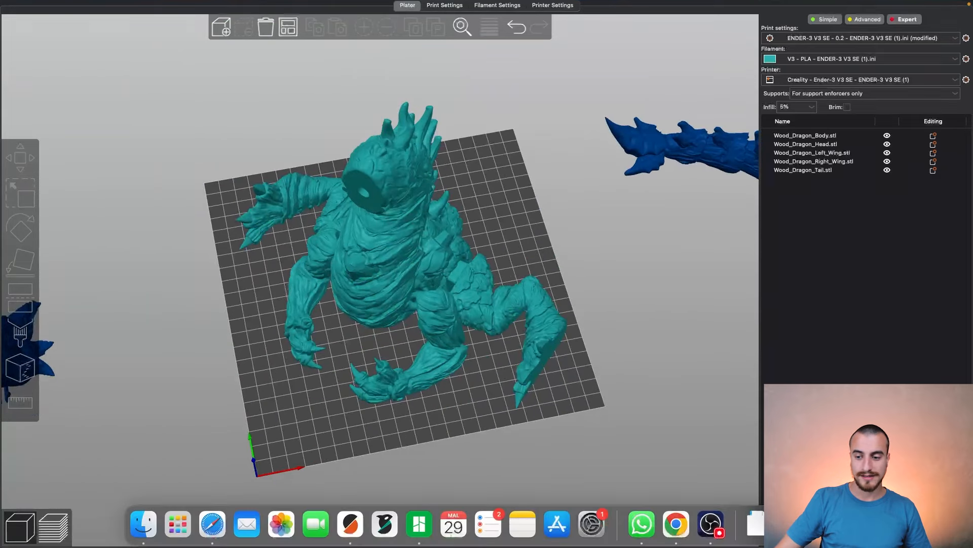
{"action": "key", "text": "Tab"}
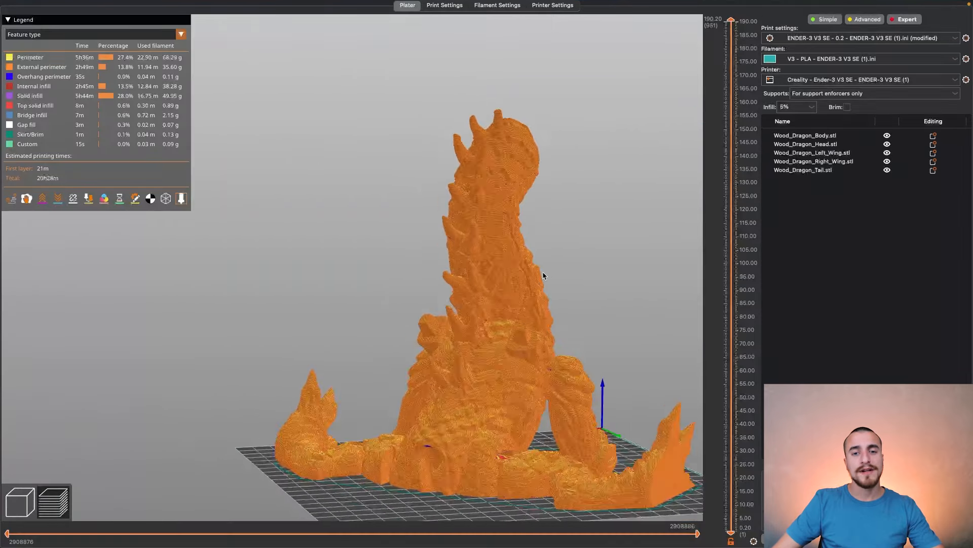
{"action": "left_click_drag", "start_coordinate": [542, 272], "coordinate": [465, 256]}
{"action": "left_click_drag", "start_coordinate": [588, 248], "coordinate": [392, 245]}
{"action": "scroll", "coordinate": [394, 248], "scroll_direction": "up", "scroll_amount": 5}
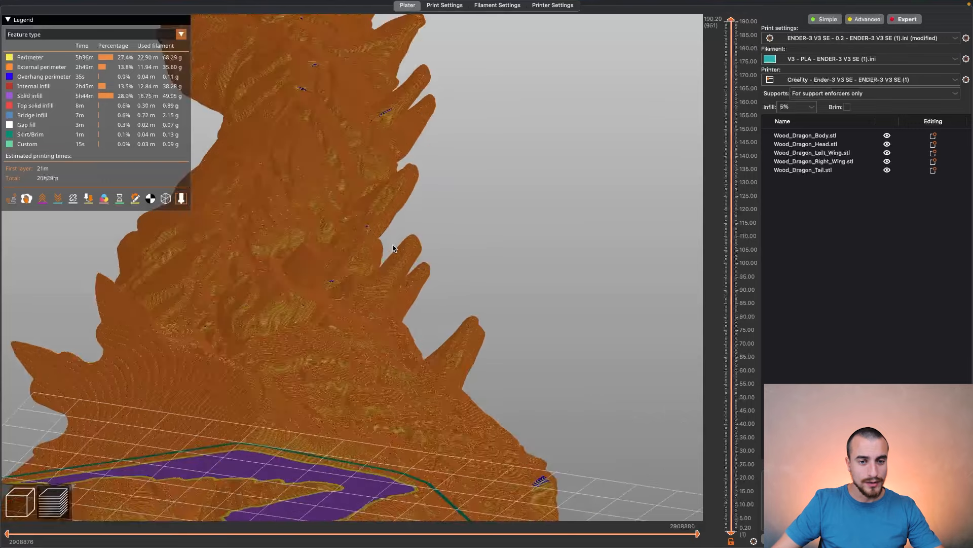
{"action": "scroll", "coordinate": [393, 245], "scroll_direction": "up", "scroll_amount": 6}
{"action": "scroll", "coordinate": [526, 234], "scroll_direction": "down", "scroll_amount": 10}
{"action": "left_click_drag", "start_coordinate": [526, 237], "coordinate": [417, 253]}
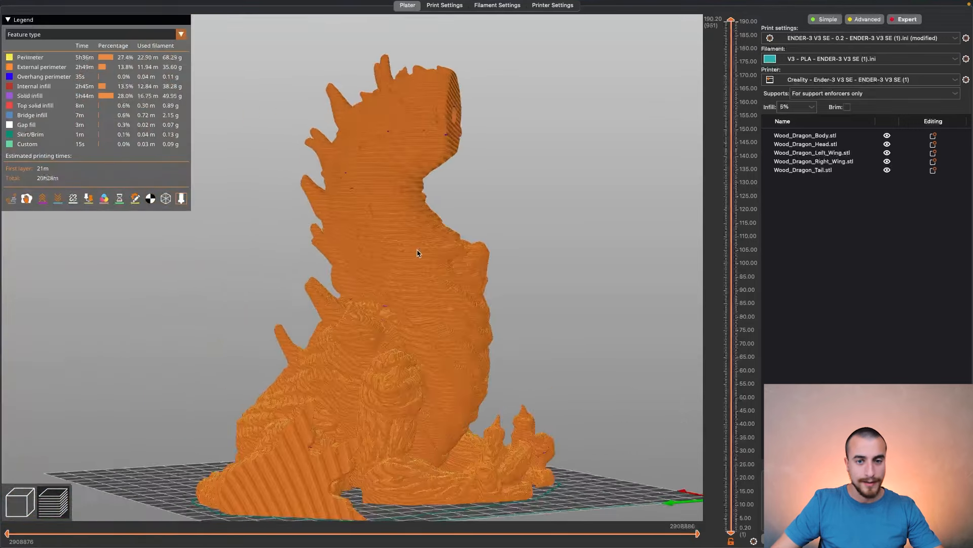
{"action": "left_click_drag", "start_coordinate": [581, 244], "coordinate": [599, 258]}
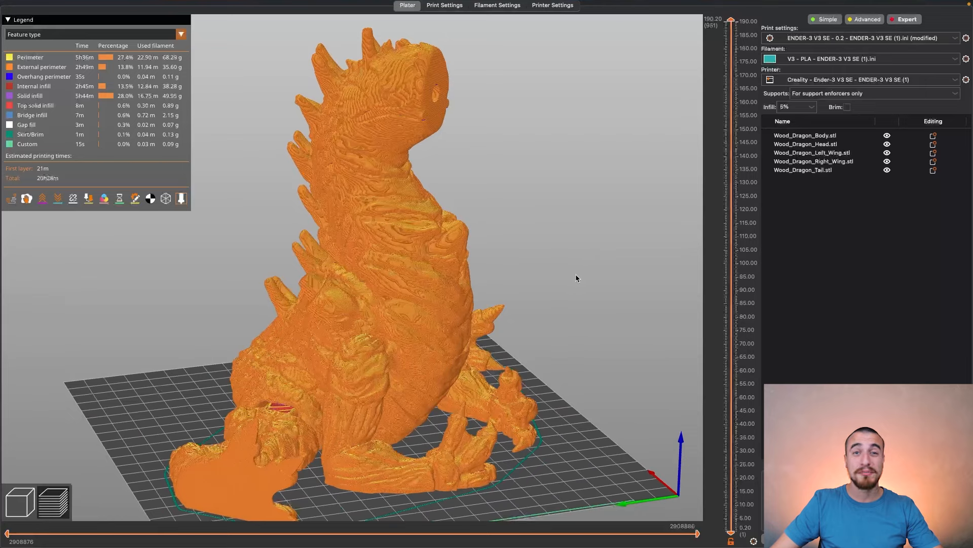
{"action": "left_click_drag", "start_coordinate": [576, 318], "coordinate": [544, 306]}
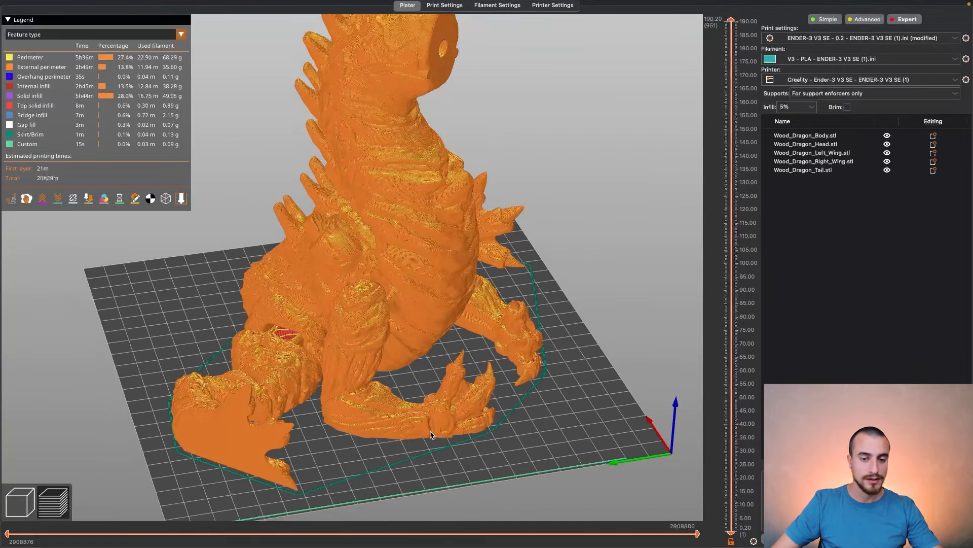
- Examine the underside of the sliced body for bed contact areas and overhangs, and look over the whole print
{"action": "left_click_drag", "start_coordinate": [545, 430], "coordinate": [544, 382]}
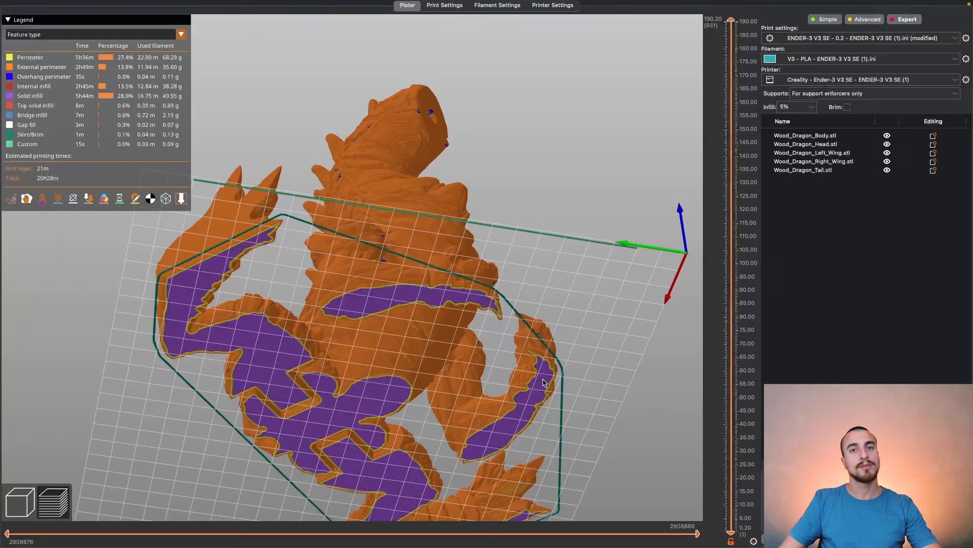
{"action": "left_click_drag", "start_coordinate": [572, 289], "coordinate": [583, 238]}
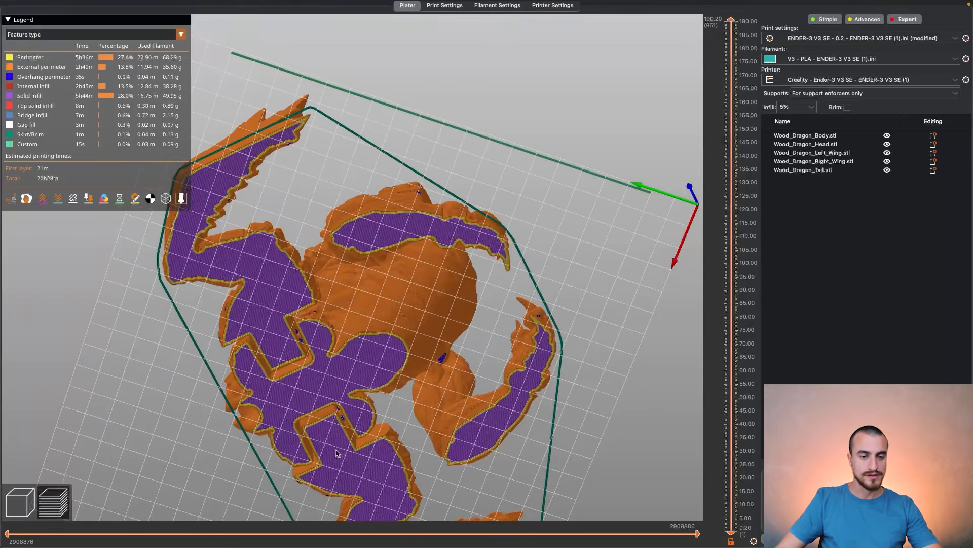
{"action": "left_click_drag", "start_coordinate": [579, 179], "coordinate": [537, 209]}
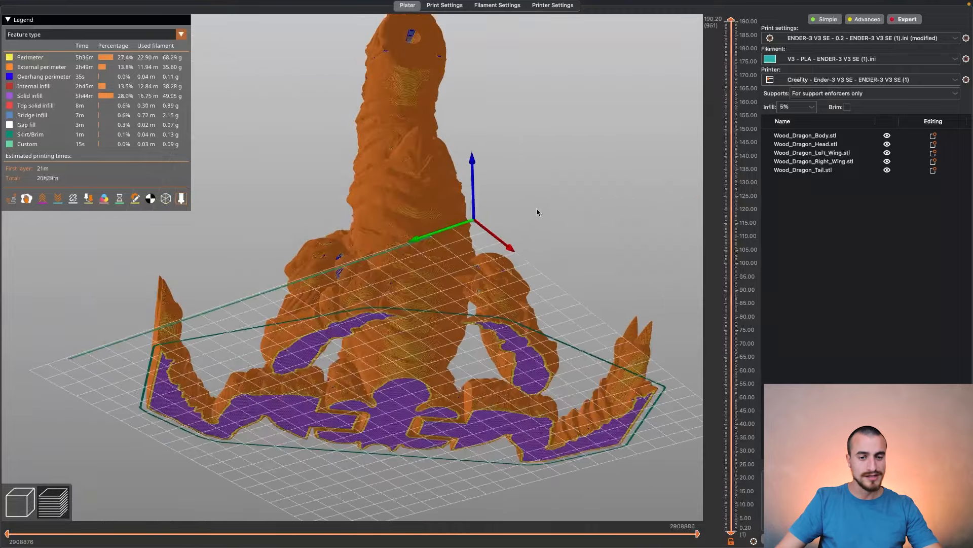
{"action": "left_click_drag", "start_coordinate": [431, 247], "coordinate": [372, 275]}
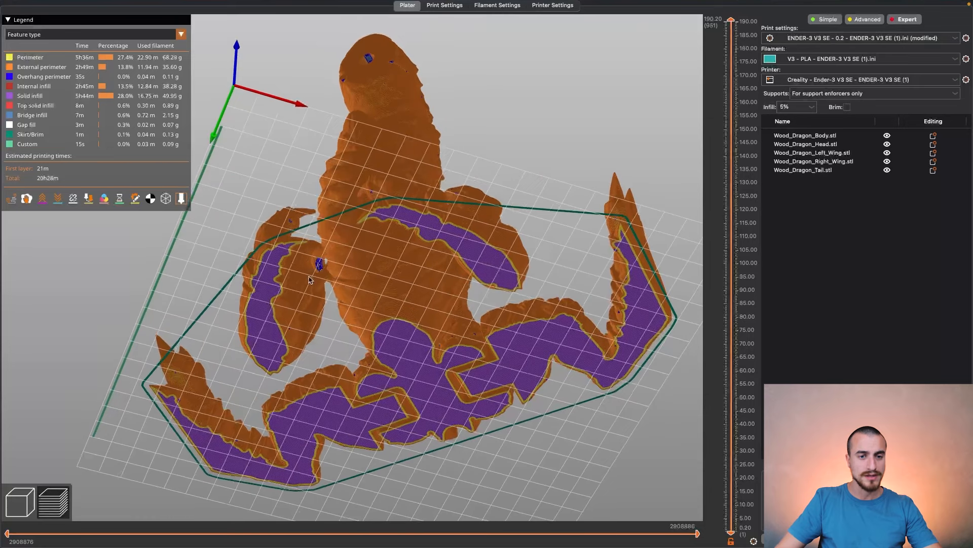
{"action": "scroll", "coordinate": [299, 243], "scroll_direction": "up", "scroll_amount": 5}
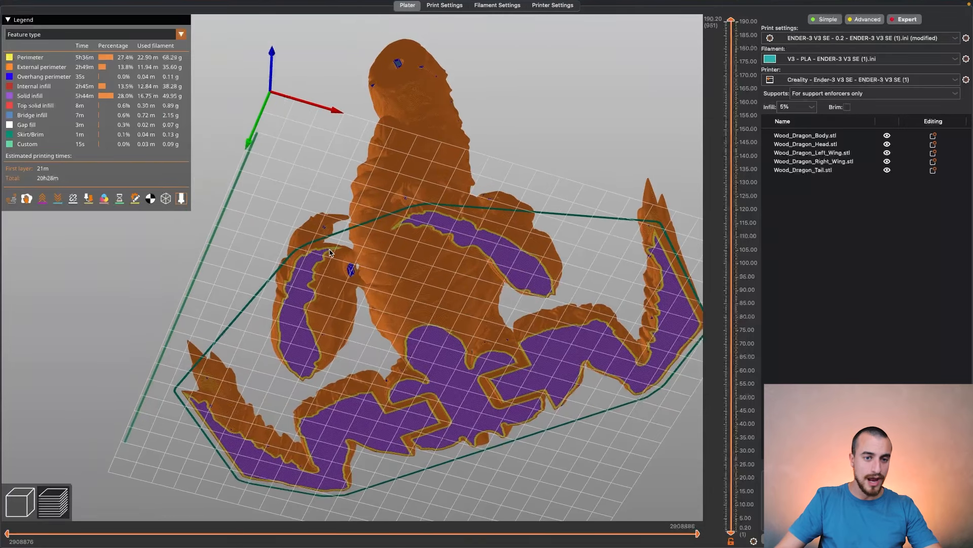
{"action": "scroll", "coordinate": [576, 309], "scroll_direction": "down", "scroll_amount": 5}
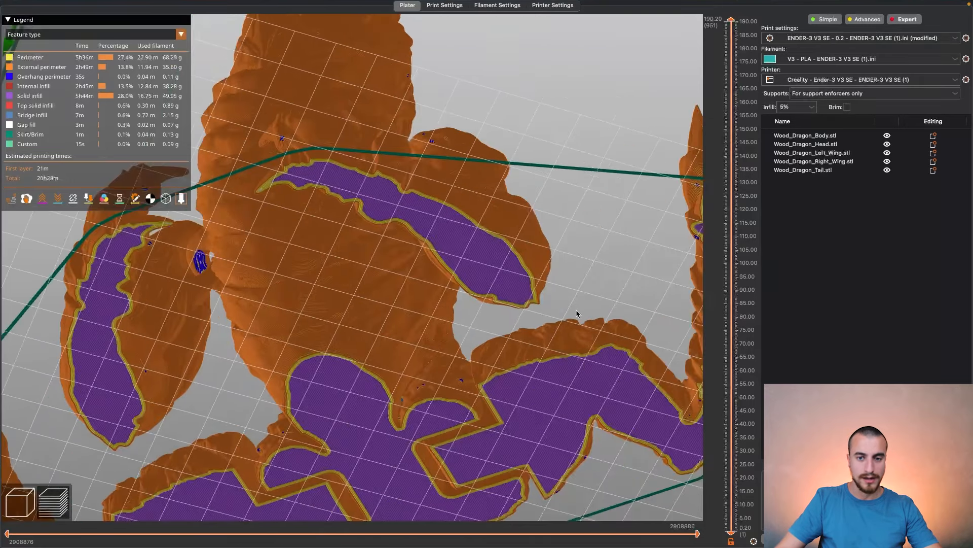
{"action": "scroll", "coordinate": [554, 203], "scroll_direction": "down", "scroll_amount": 3}
{"action": "left_click_drag", "start_coordinate": [554, 206], "coordinate": [565, 234]}
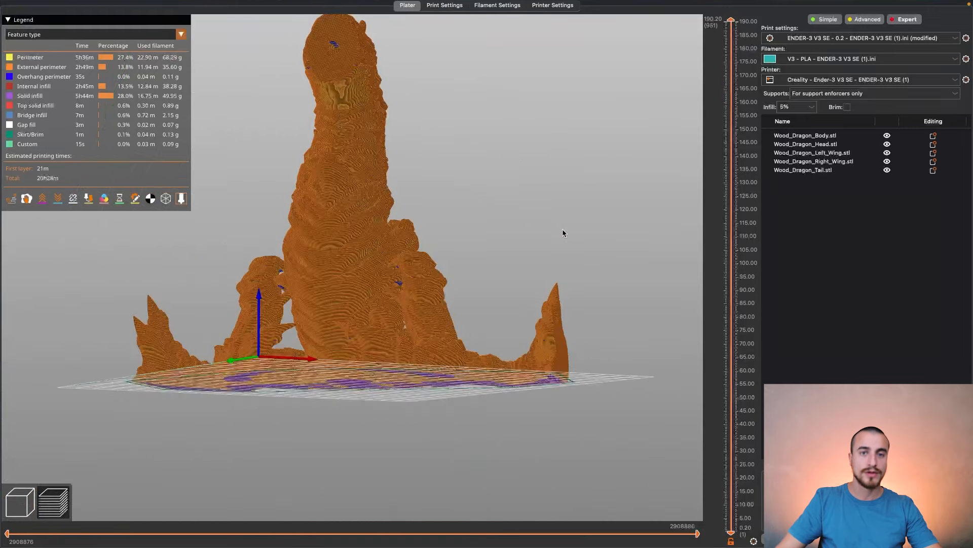
{"action": "scroll", "coordinate": [505, 228], "scroll_direction": "down", "scroll_amount": 2}
{"action": "left_click_drag", "start_coordinate": [505, 228], "coordinate": [526, 231]}
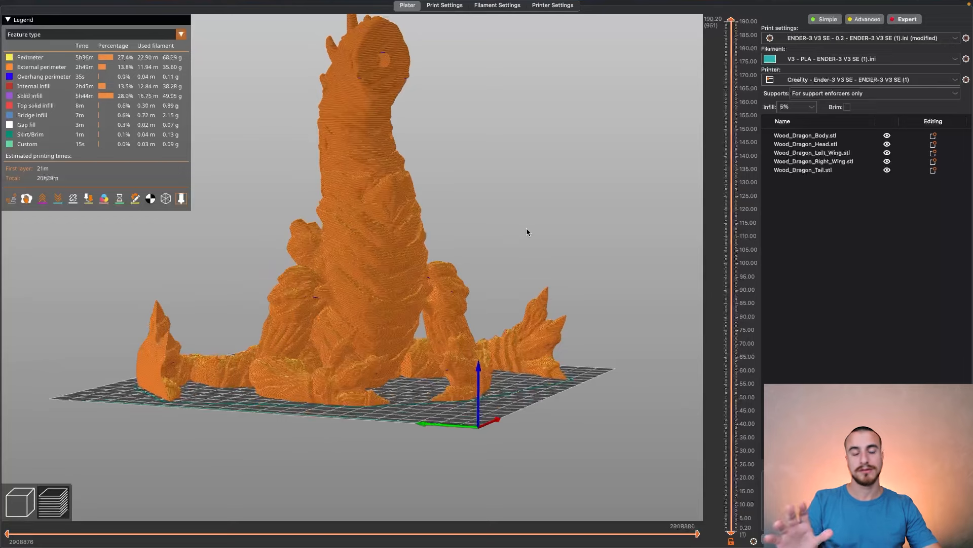
{"action": "left_click_drag", "start_coordinate": [506, 213], "coordinate": [588, 90]}
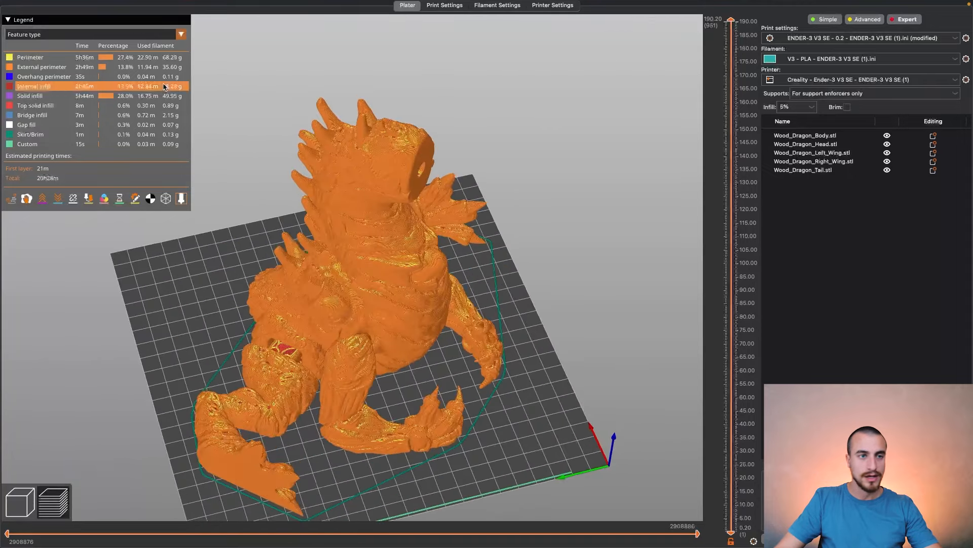
- Review the print speed settings for perimeters, infill, support material and bridges in the print profile
{"action": "left_click", "coordinate": [441, 5]}
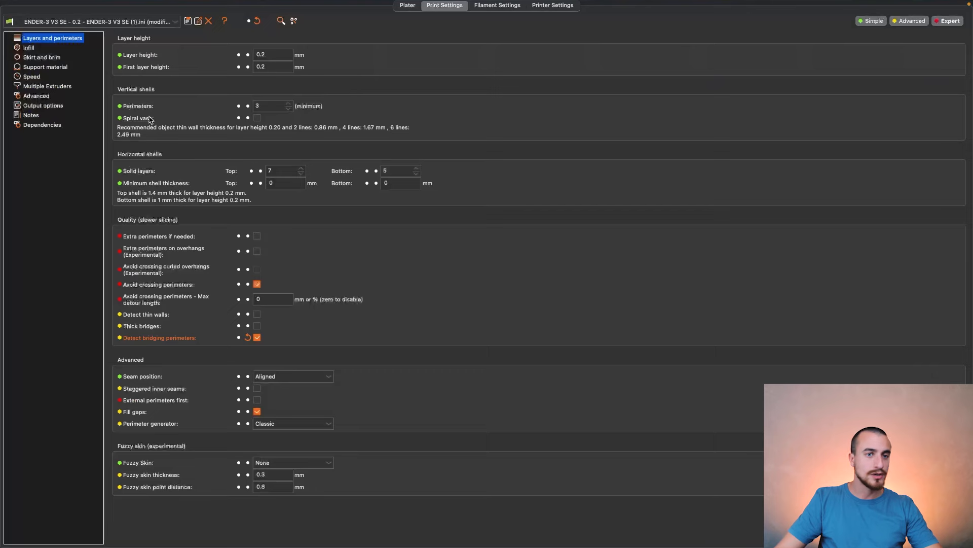
{"action": "left_click", "coordinate": [31, 78]}
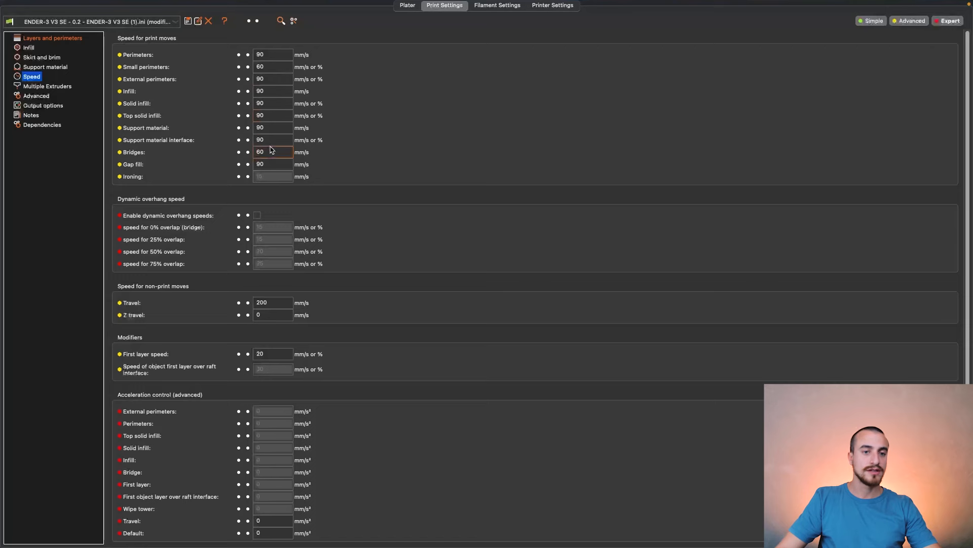
{"action": "left_click", "coordinate": [341, 76]}
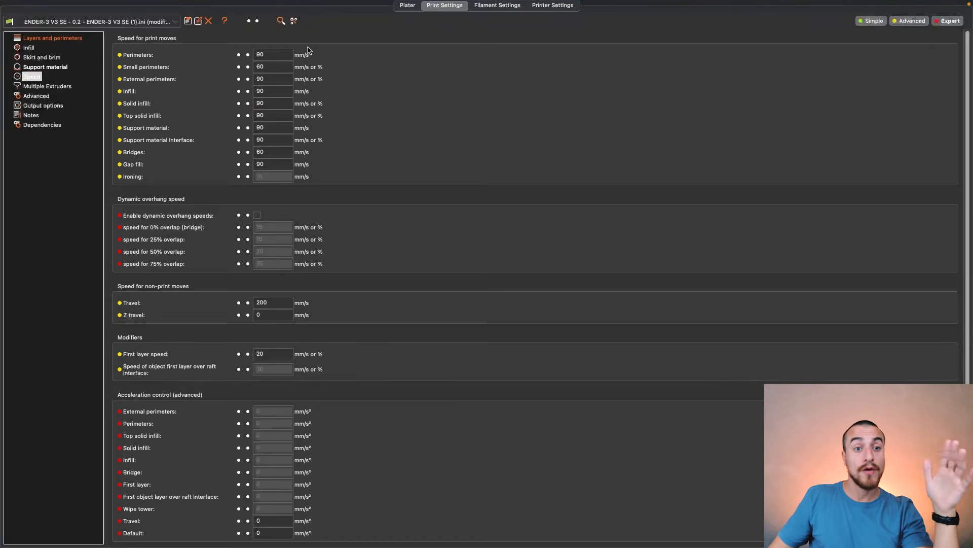
{"action": "mouse_move", "coordinate": [269, 66]}
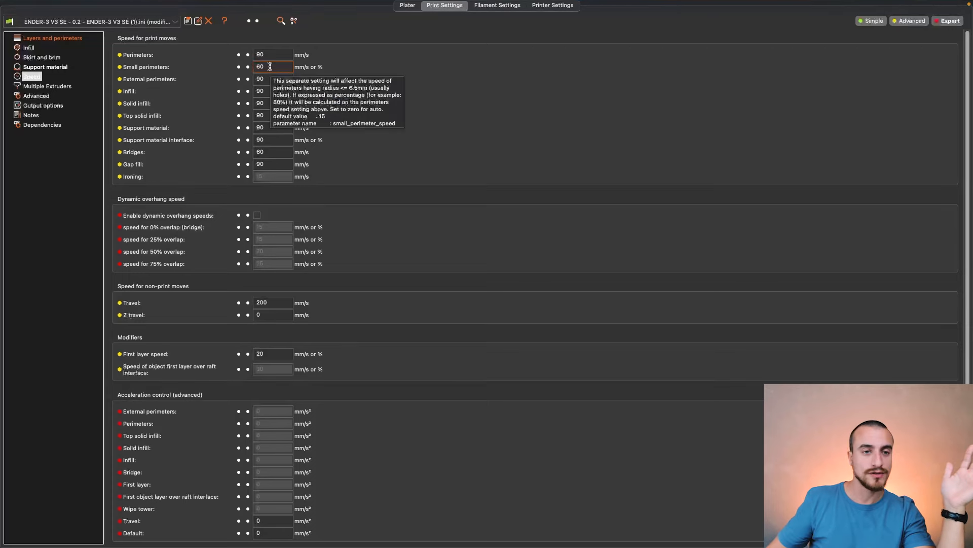
{"action": "left_click", "coordinate": [287, 56]}
{"action": "left_click", "coordinate": [274, 79]}
{"action": "left_click", "coordinate": [279, 91]}
{"action": "left_click", "coordinate": [282, 104]}
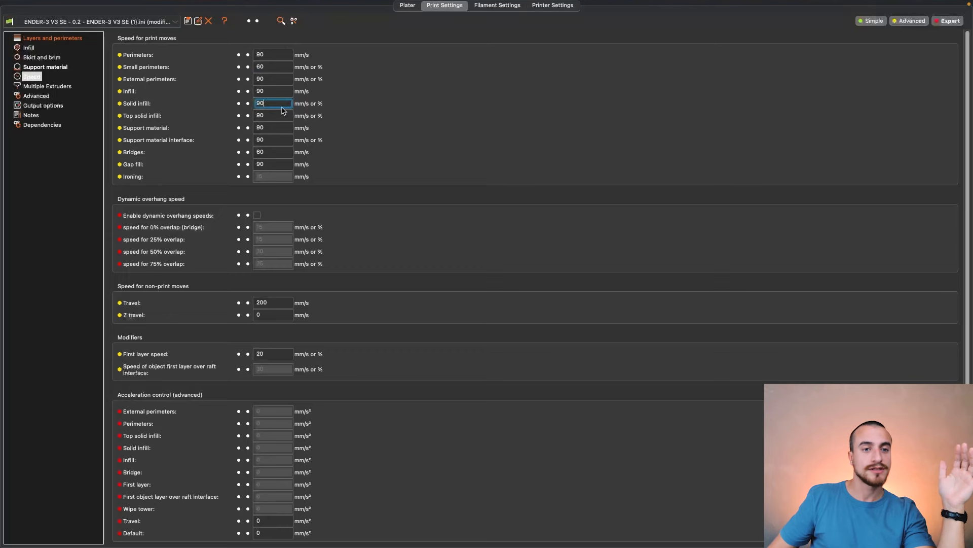
{"action": "left_click", "coordinate": [279, 115]}
{"action": "left_click", "coordinate": [278, 127]}
{"action": "left_click", "coordinate": [277, 141]}
{"action": "left_click", "coordinate": [278, 151]}
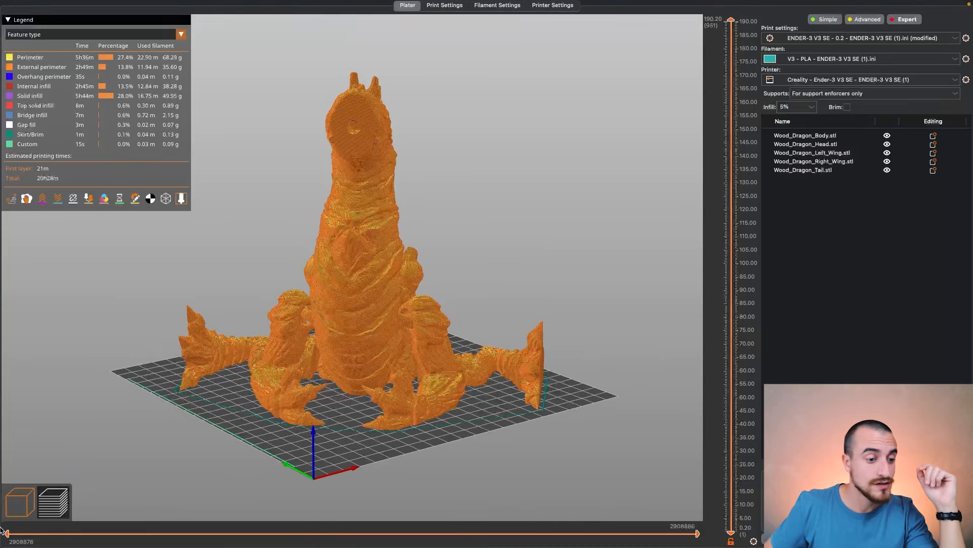
- Return to the editable model view, place the dragon tail diagonally across the print bed, and move the body off the bed
{"action": "left_click", "coordinate": [18, 509]}
{"action": "scroll", "coordinate": [228, 361], "scroll_direction": "up", "scroll_amount": 5}
{"action": "scroll", "coordinate": [228, 361], "scroll_direction": "down", "scroll_amount": 10}
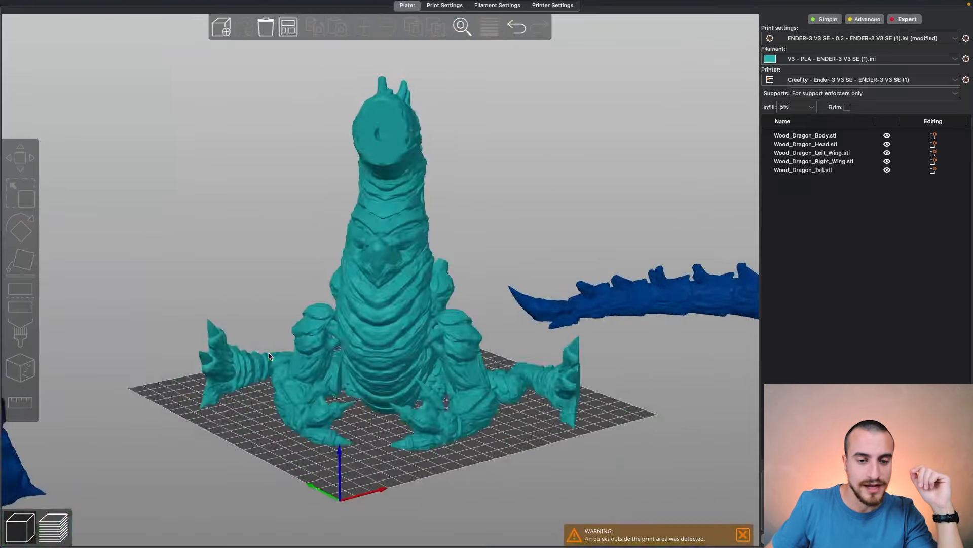
{"action": "left_click_drag", "start_coordinate": [452, 219], "coordinate": [439, 228]}
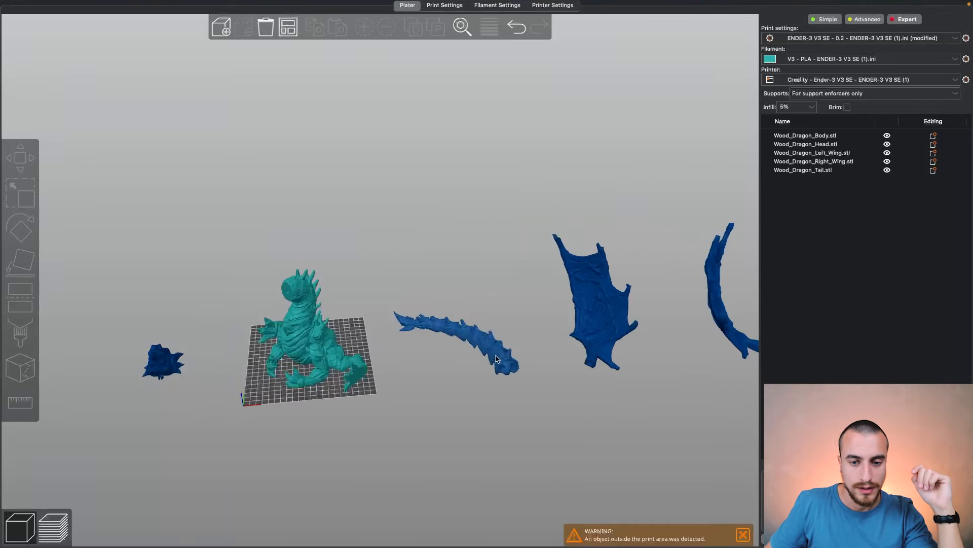
{"action": "left_click_drag", "start_coordinate": [488, 338], "coordinate": [398, 365]}
{"action": "left_click_drag", "start_coordinate": [315, 335], "coordinate": [300, 192]}
{"action": "right_click_drag", "start_coordinate": [418, 299], "coordinate": [483, 221]}
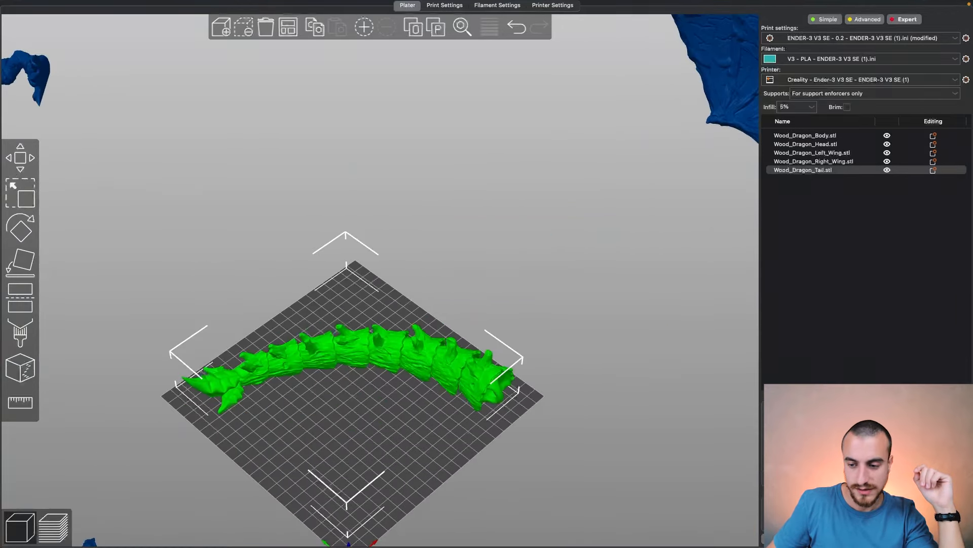
- Slice the dragon tail and inspect how close its tip and skirt line come to the print bed's edge
{"action": "left_click", "coordinate": [864, 538]}
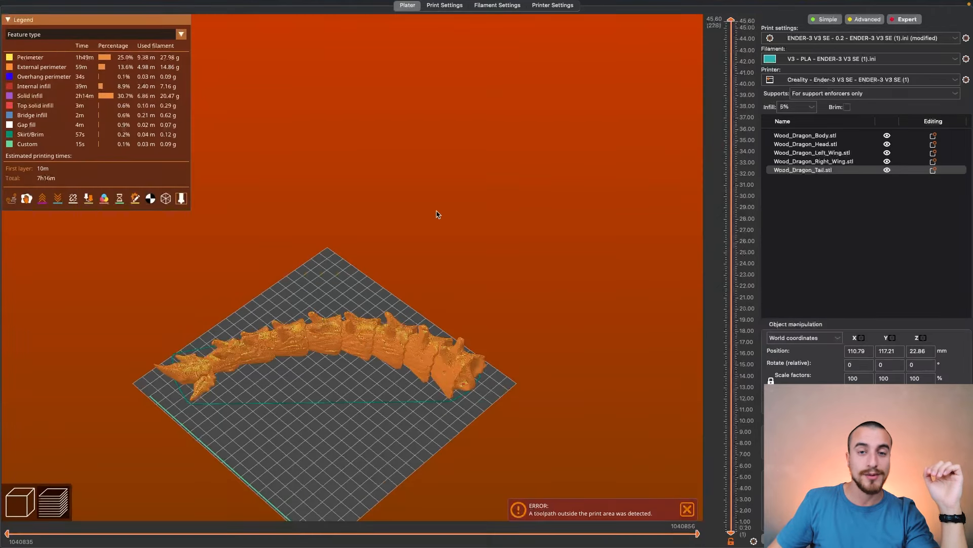
{"action": "right_click_drag", "start_coordinate": [315, 226], "coordinate": [439, 189]}
{"action": "scroll", "coordinate": [419, 311], "scroll_direction": "up", "scroll_amount": 10}
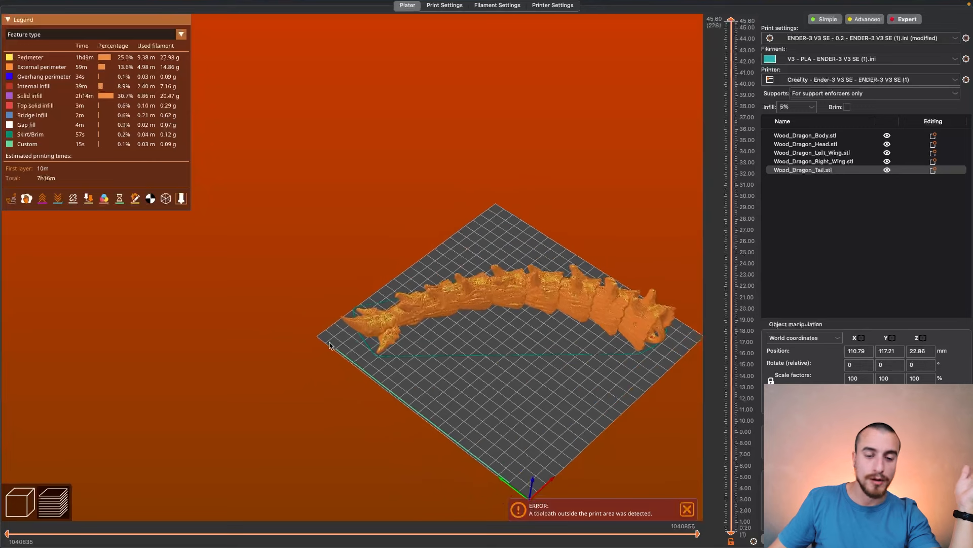
{"action": "left_click_drag", "start_coordinate": [384, 395], "coordinate": [398, 374]}
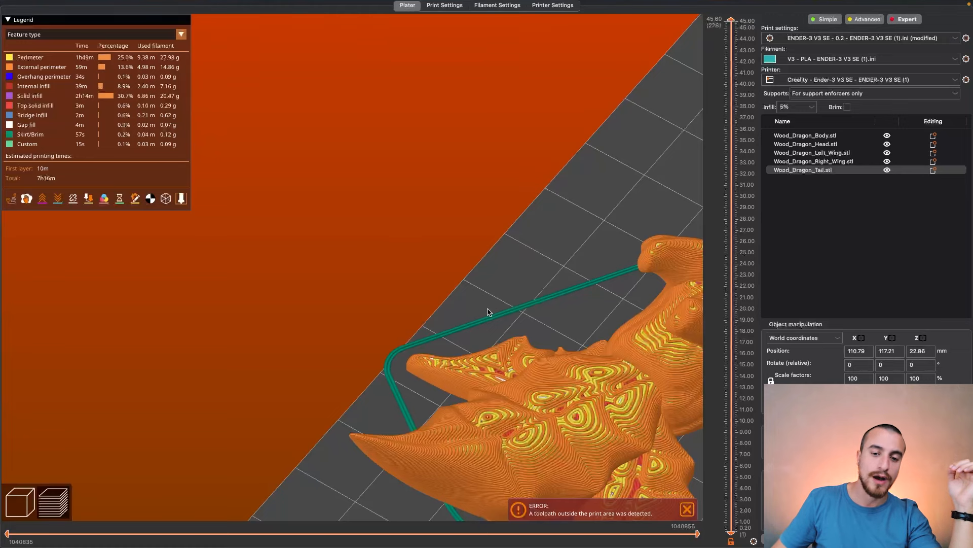
{"action": "scroll", "coordinate": [542, 326], "scroll_direction": "down", "scroll_amount": 5}
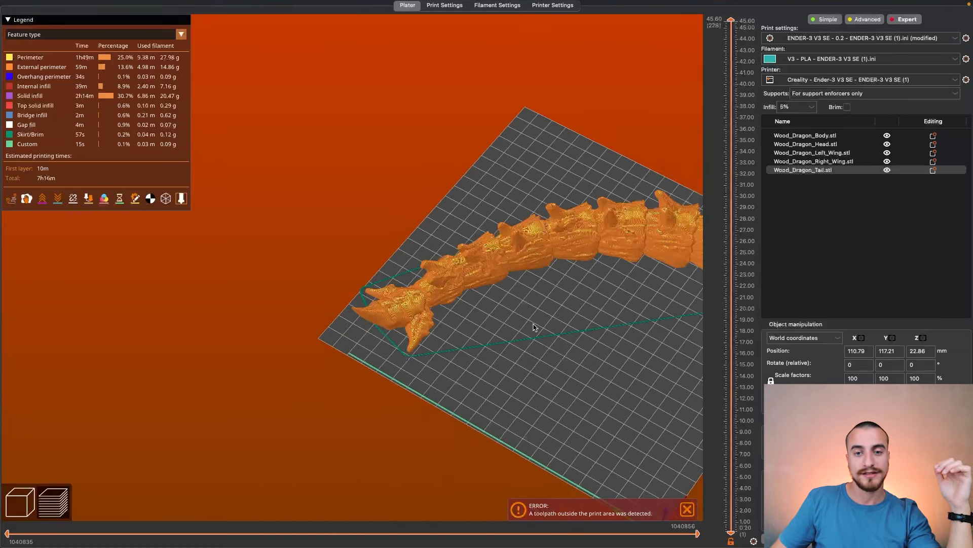